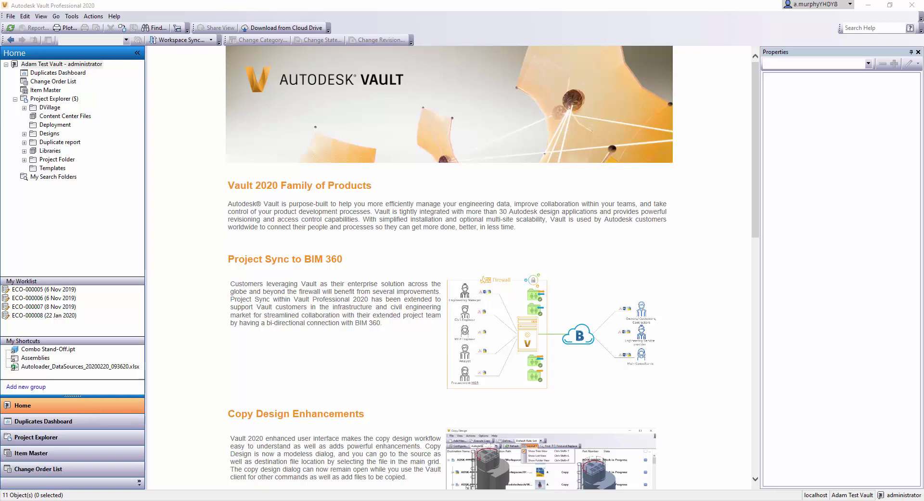
Launch Autodesk Autoloader 2020 for Vault Professional from a Start menu search for 'autolo'
key("super")
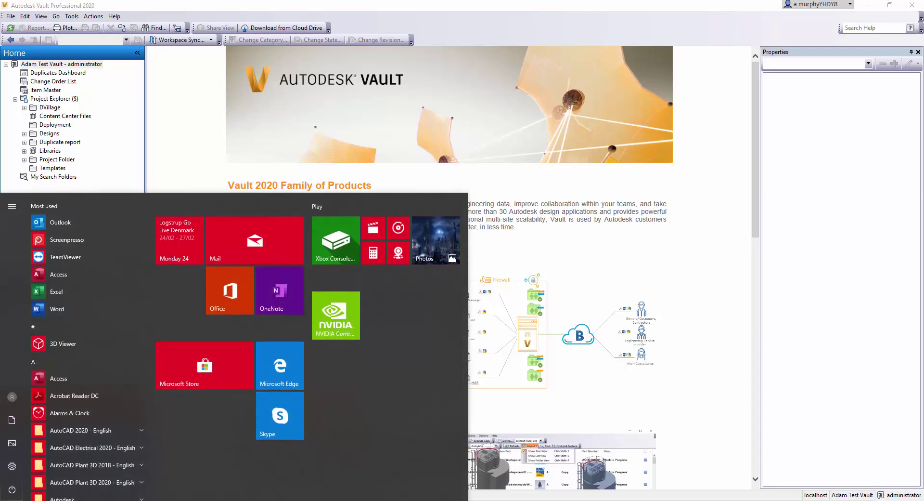
type("autoloa")
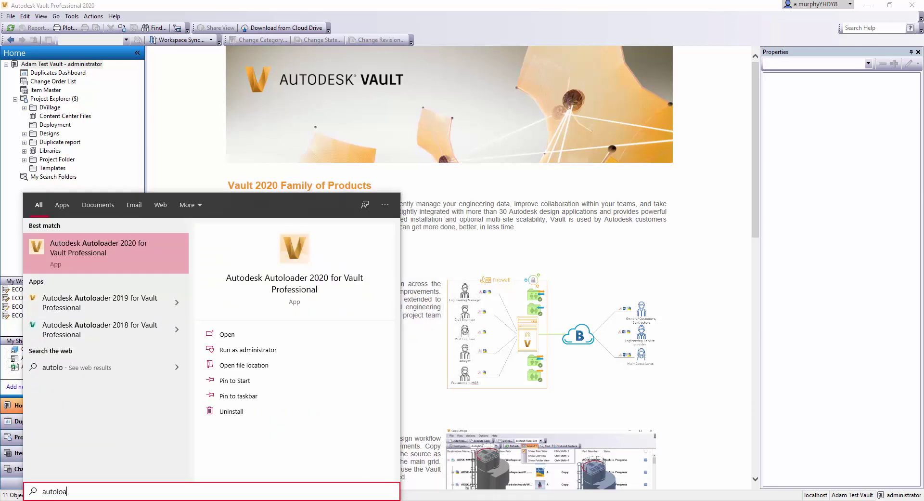
key("BackSpace")
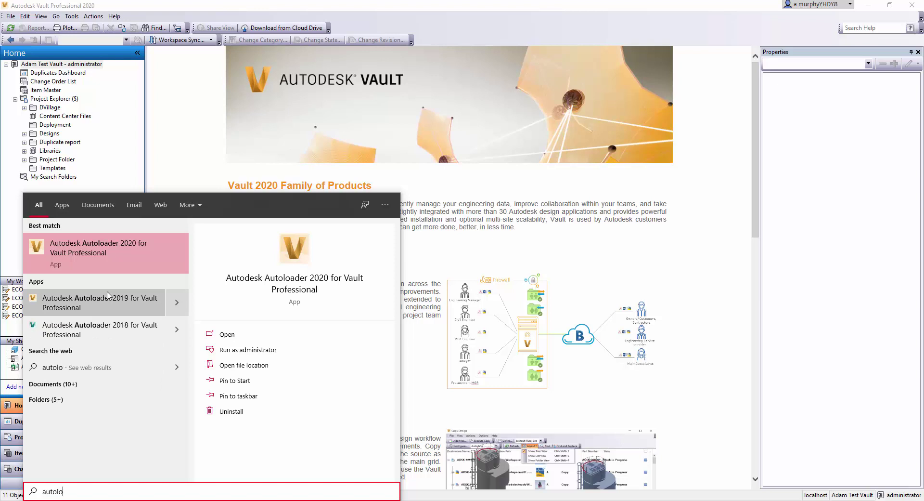
left_click(125, 258)
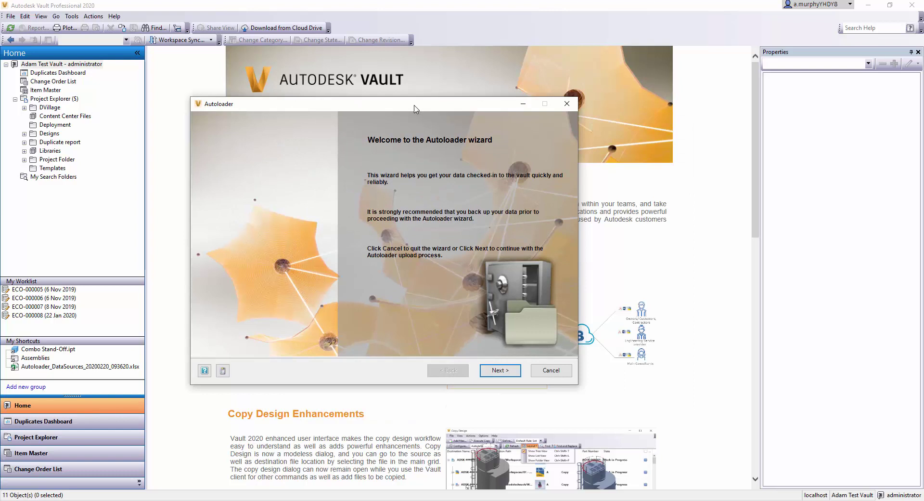
Choose E:\Sample Files as the data source and keep the samples project for the scan
left_click(499, 374)
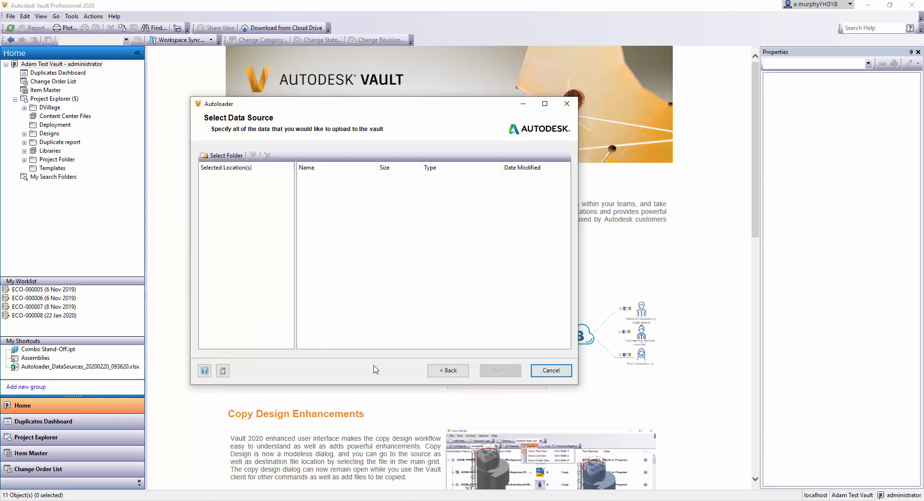
left_click(223, 155)
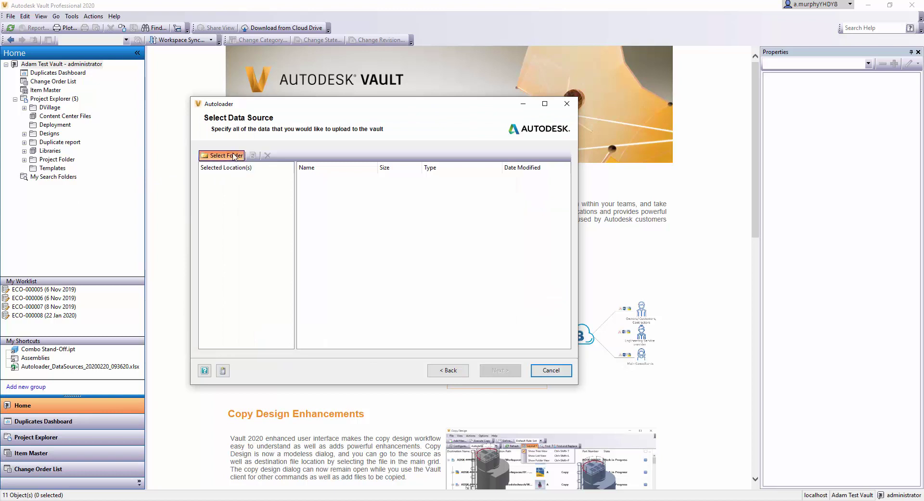
left_click(471, 342)
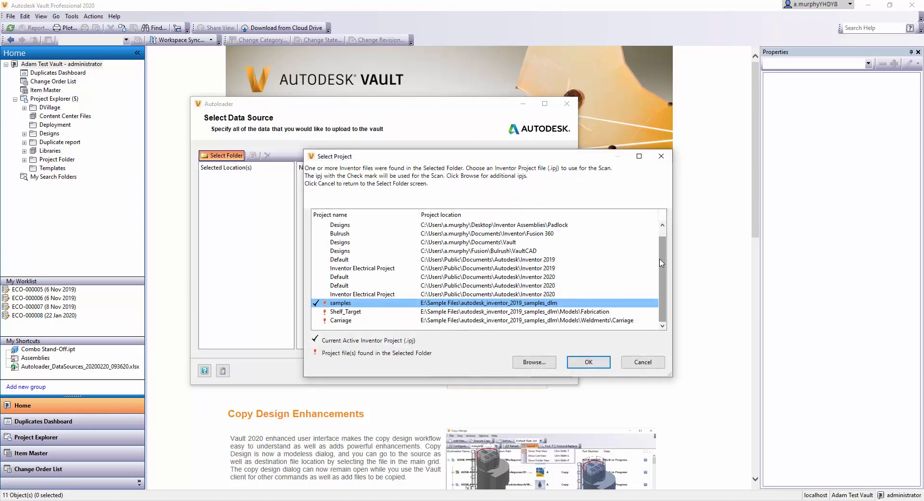
scroll(663, 275, "up", 1)
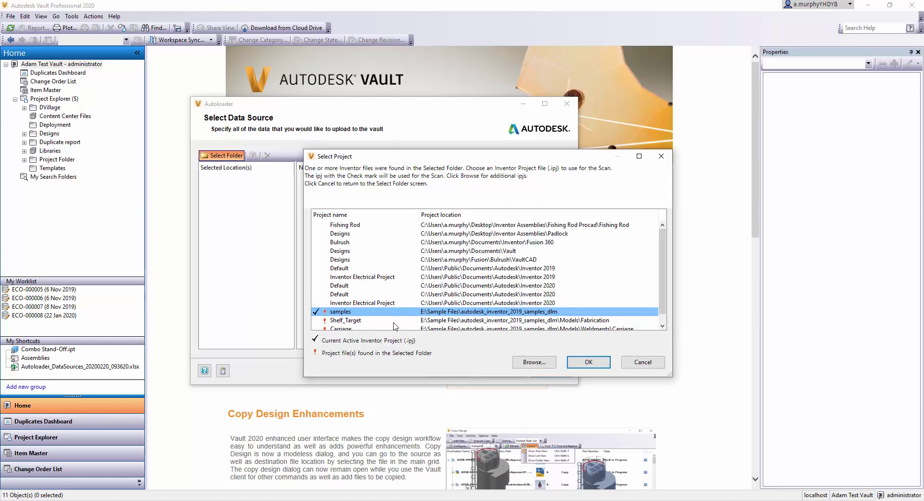
scroll(321, 328, "down", 1)
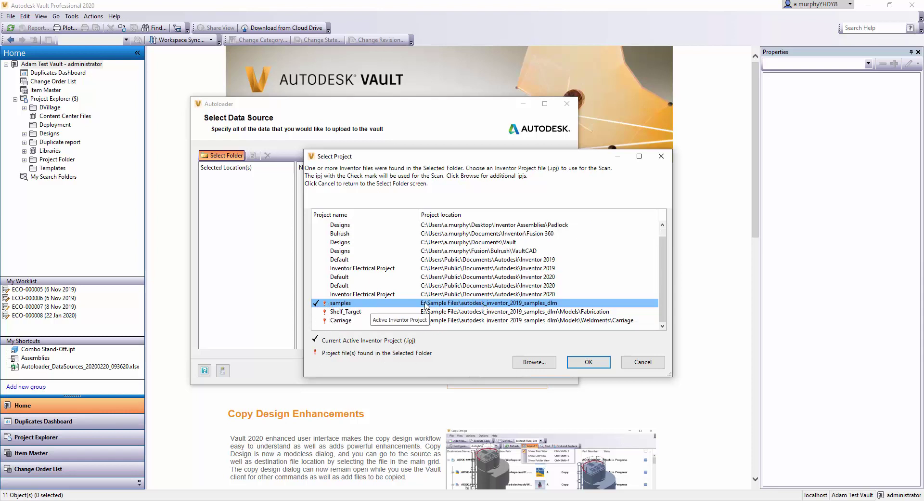
left_click(588, 363)
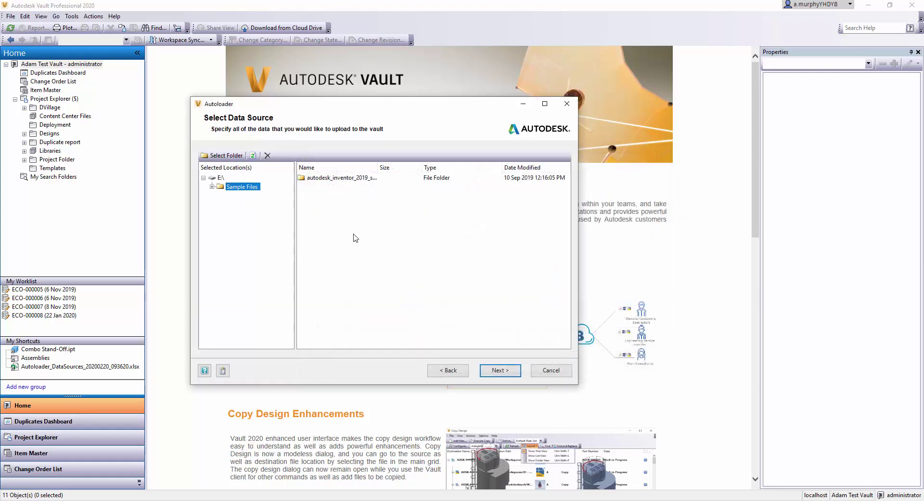
Advance to the Data Scan & Report page listing 1,874 files with unvalidated references
left_click(507, 374)
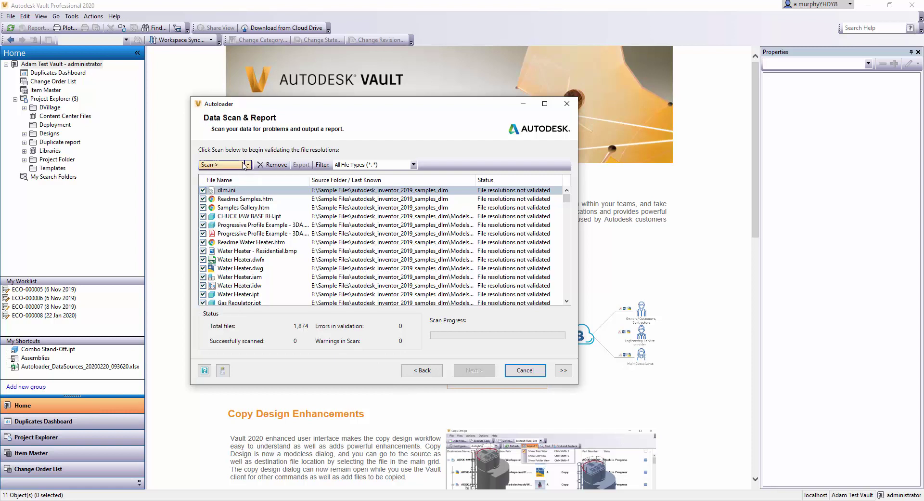
Run the scan, which finds 89 errors and 33 warnings among 1,883 files, and dismiss the completion message
left_click(221, 165)
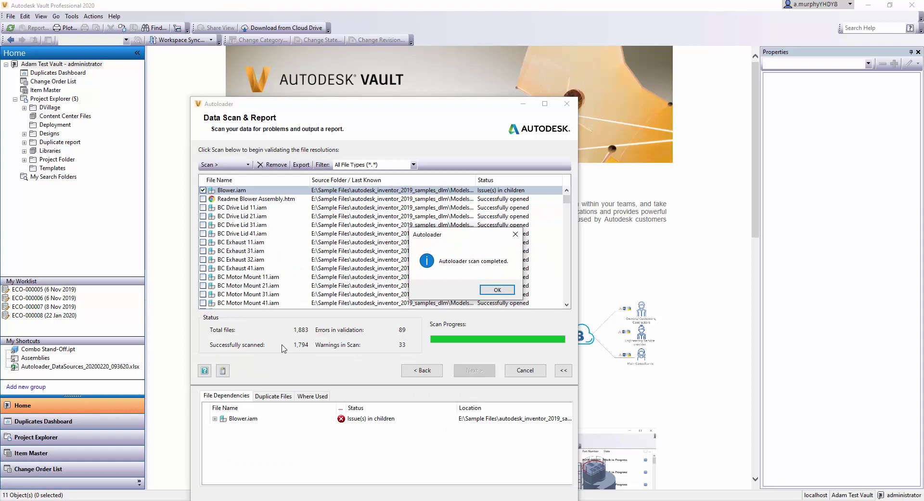
left_click(497, 289)
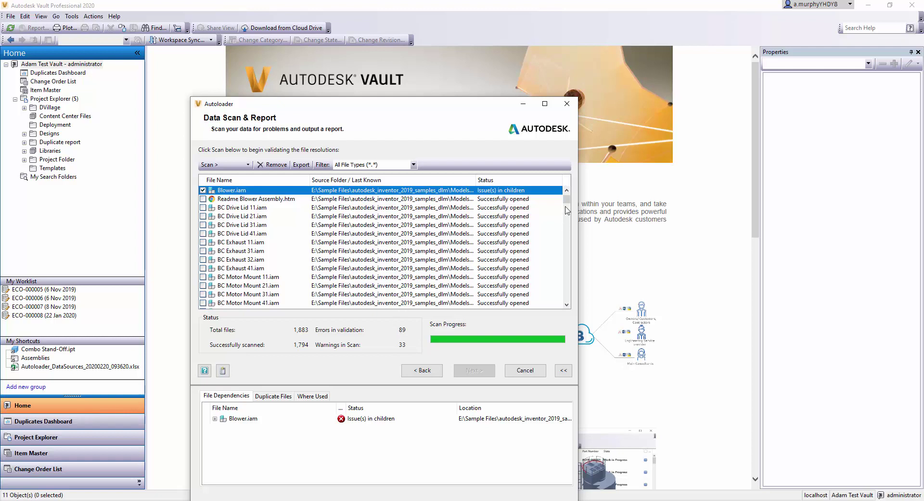
Sort the scan results by File Name, then by Status, and select Lug Knob.ipt
left_click(240, 181)
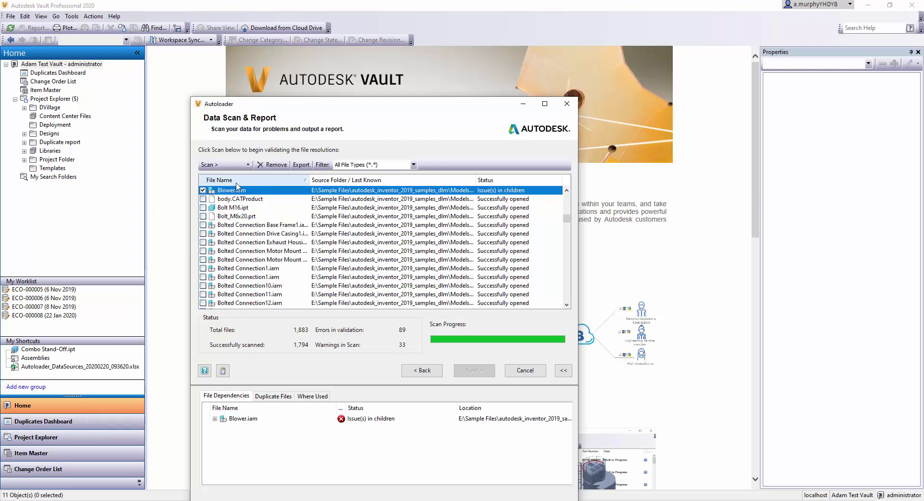
left_click(568, 215)
left_click_drag(569, 213, 568, 192)
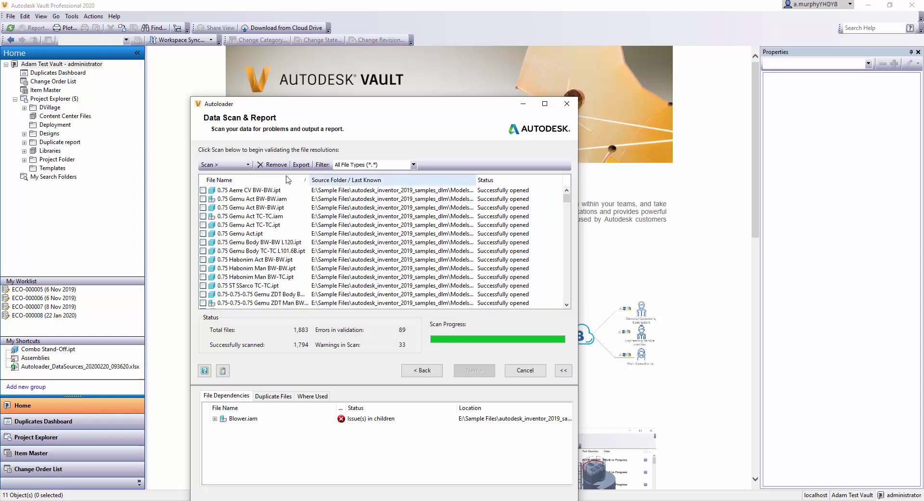
scroll(566, 198, "up", 2)
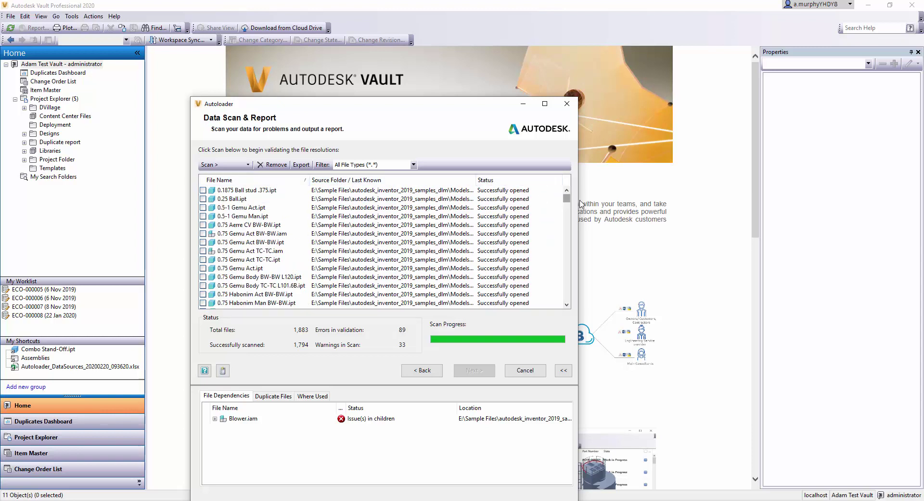
left_click(487, 180)
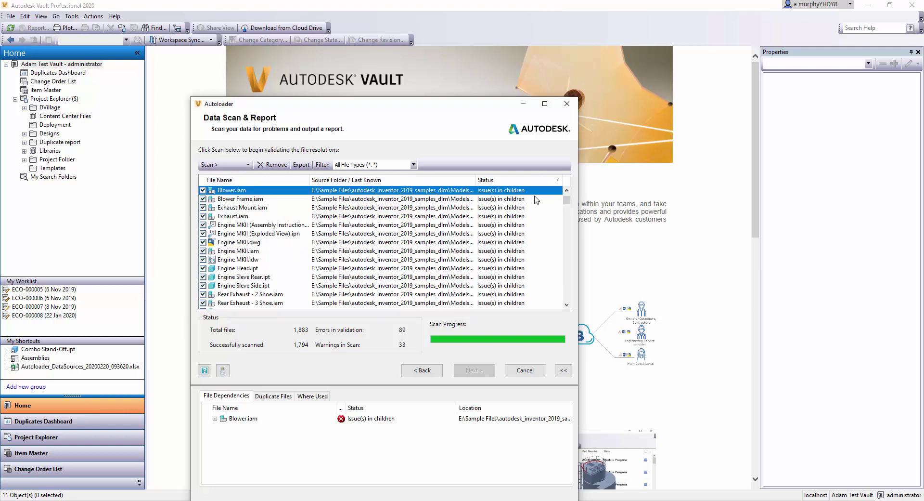
mouse_move(567, 204)
left_mouse_down()
mouse_move(561, 197)
mouse_move(567, 203)
left_mouse_up()
left_click(530, 233)
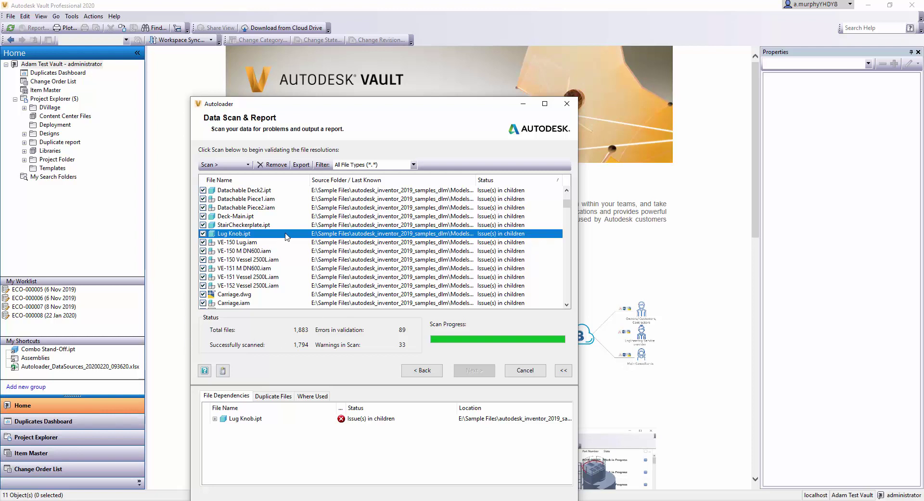
Select Datachable Piece2.iam and expand it and Datachable Deck1.ipt in the File Dependencies tree
left_click(259, 208)
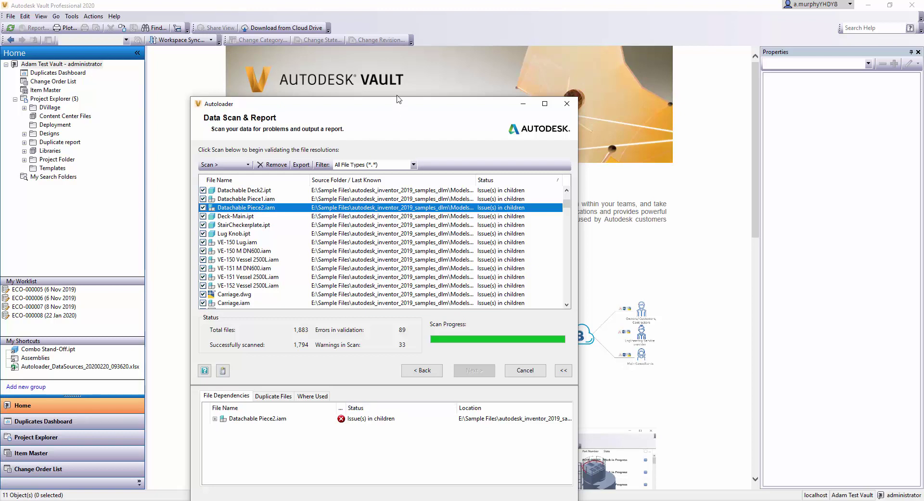
left_click_drag(399, 100, 403, 50)
left_click(219, 369)
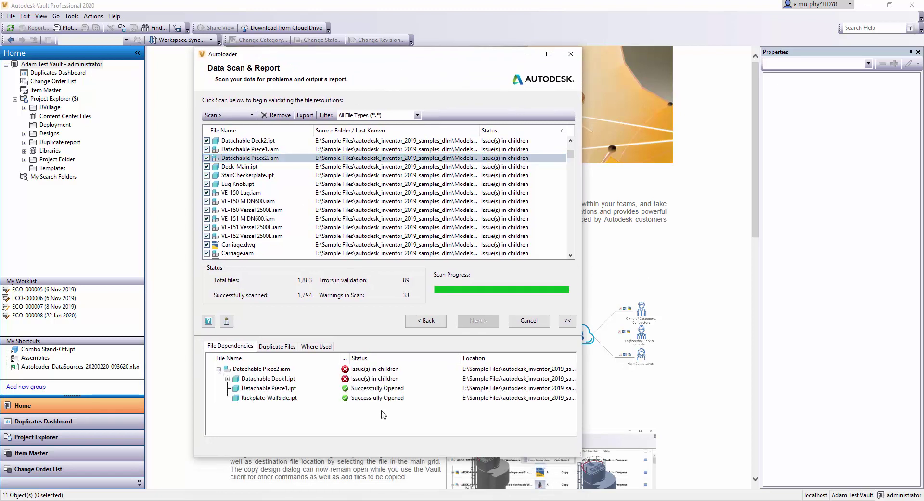
left_click(227, 379)
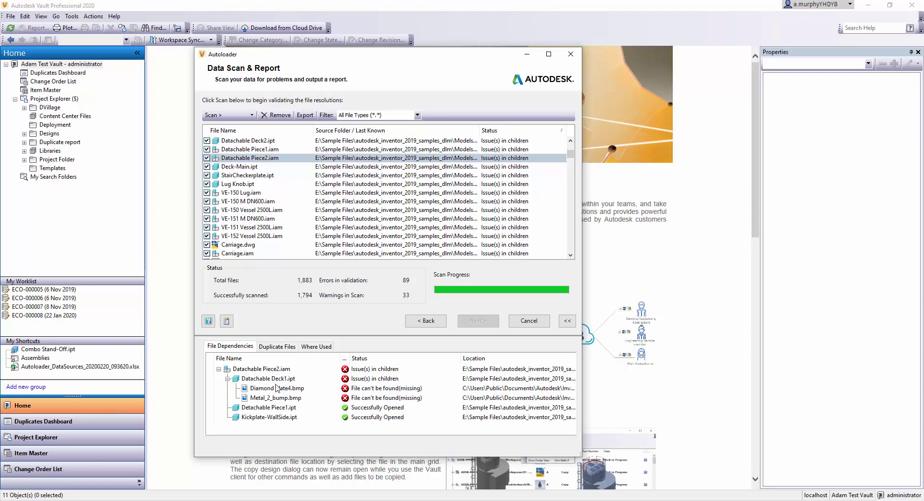
Go through the dependency rows to find Metal_2_bump.bmp and Diamond plate4.bmp missing under Datachable Deck1.ipt
left_click(245, 371)
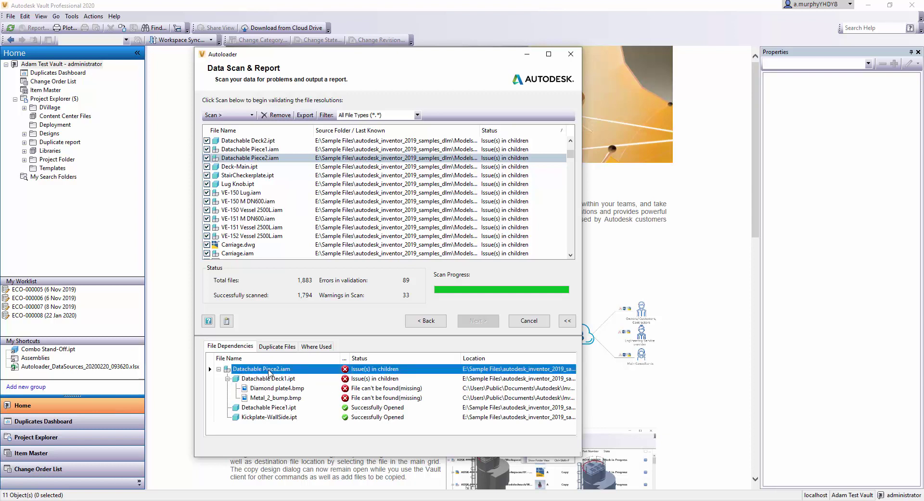
left_click(268, 379)
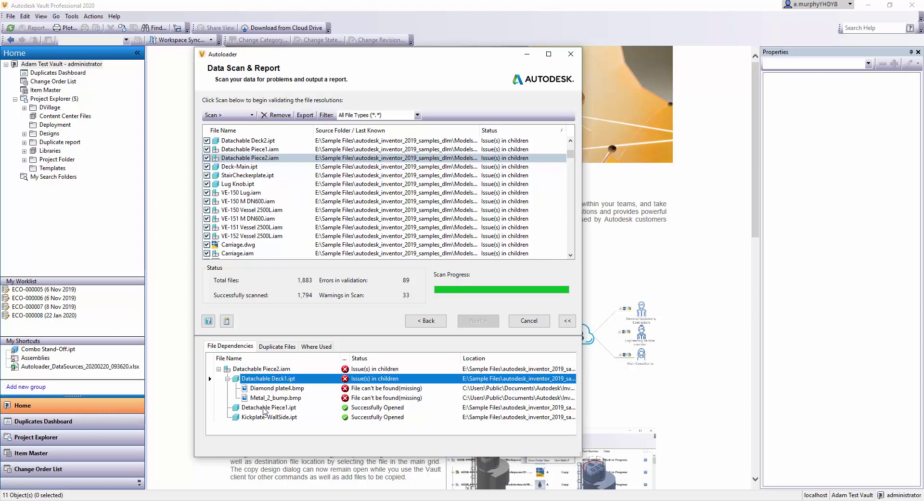
left_click(265, 407)
left_click(273, 417)
left_click(283, 379)
left_click(282, 397)
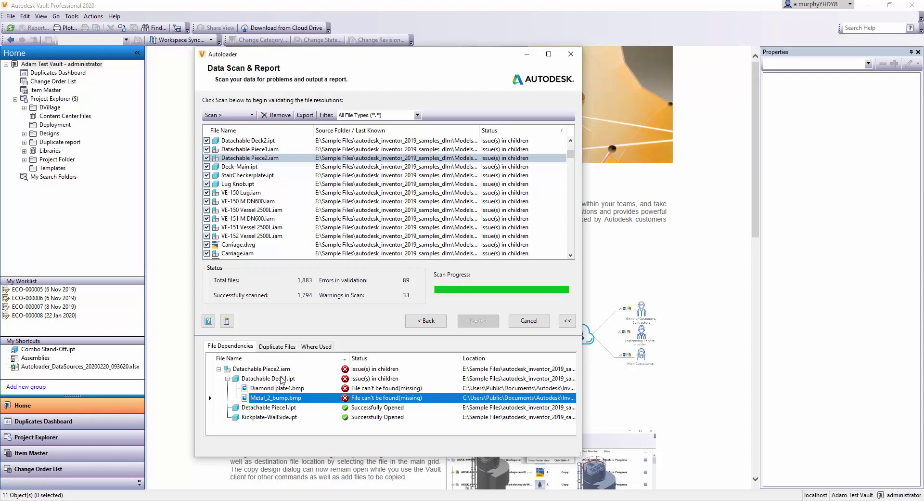
left_click(277, 379)
left_click(337, 388)
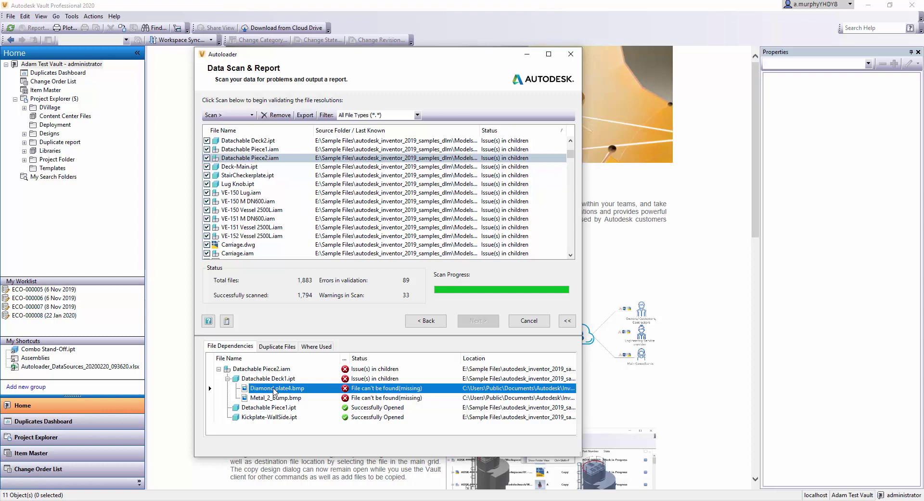
left_click(264, 379)
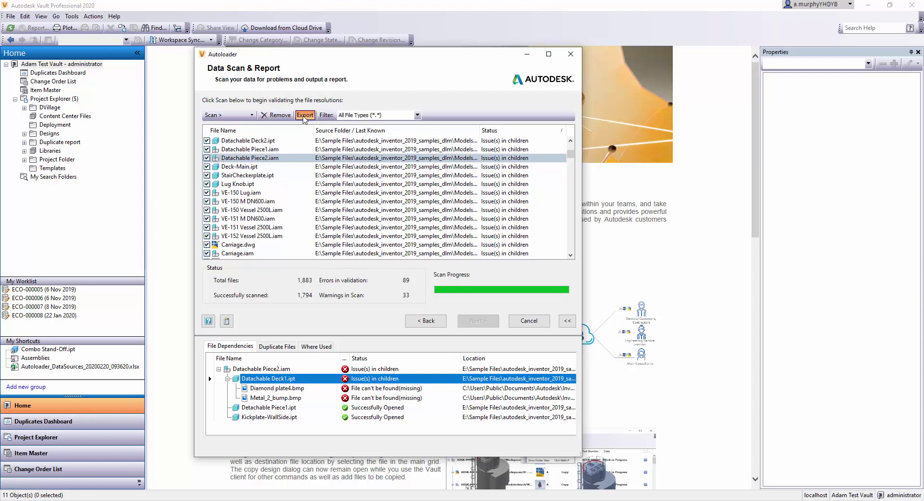
Cancel the problem report export, then expand VE-150 M DN600.iam's child files in File Dependencies
left_click(305, 114)
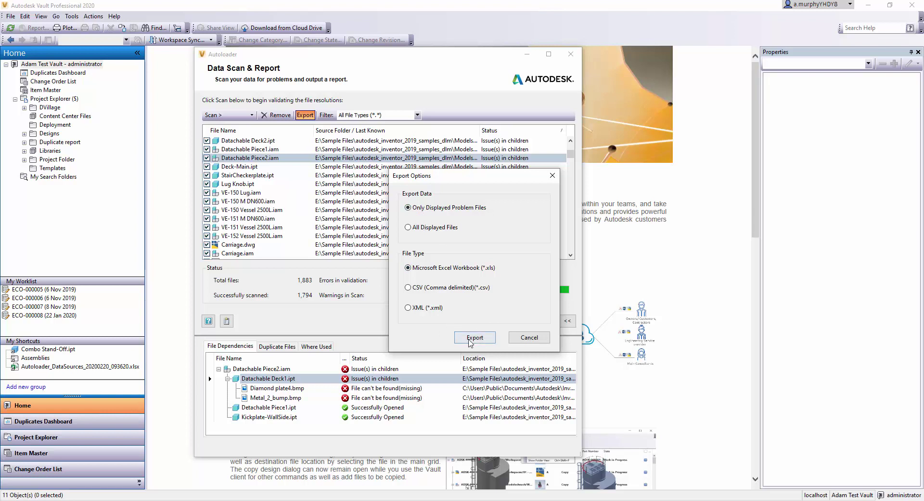
left_click(526, 340)
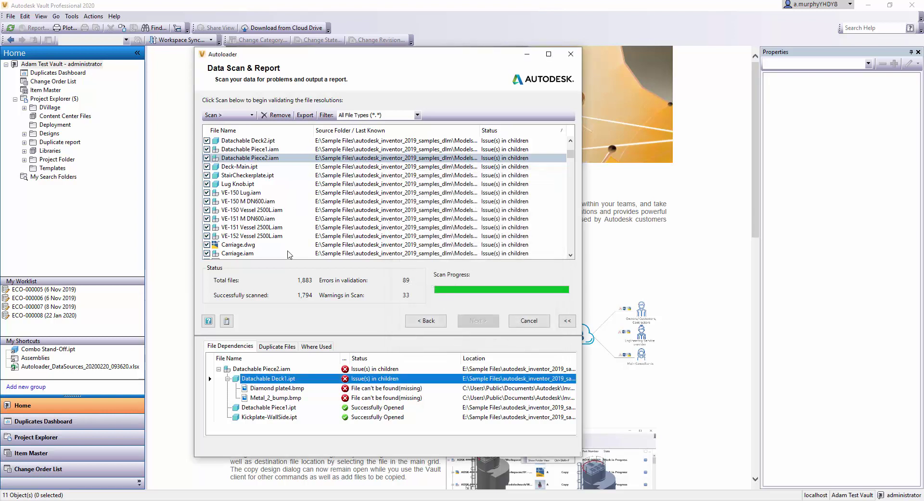
left_click(262, 202)
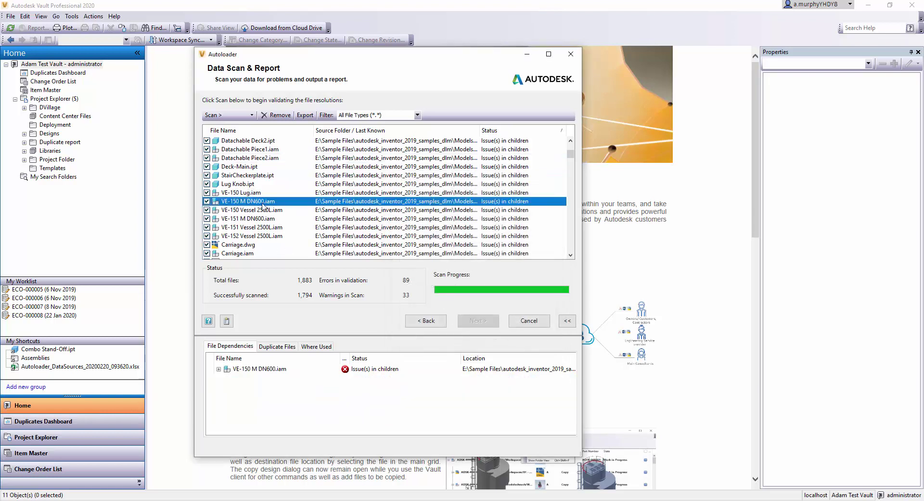
left_click(219, 369)
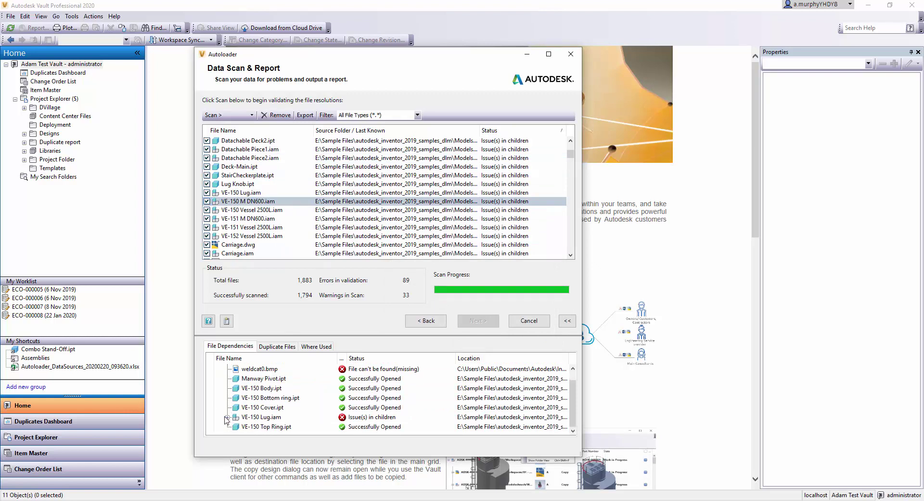
Select the 122 'Duplicates found' files and remove them, leaving 1,695 error-free files
scroll(334, 362, "up", 1)
left_click(248, 219)
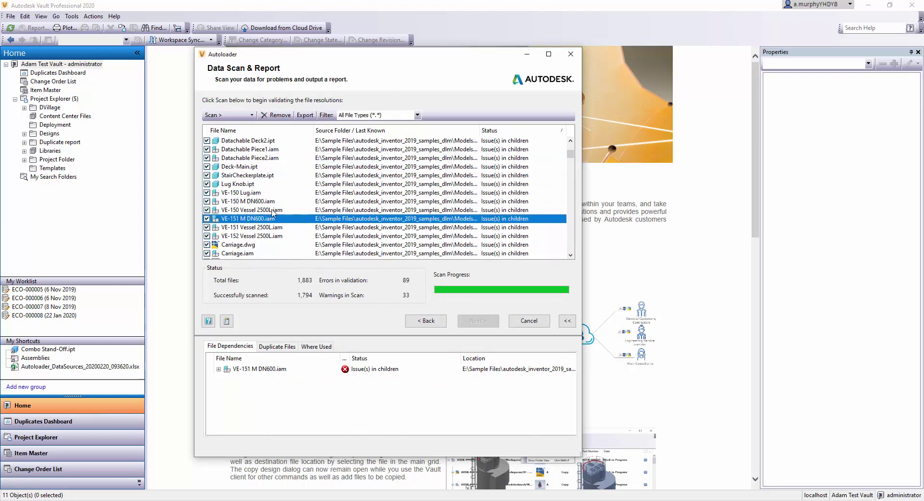
scroll(293, 225, "down", 5)
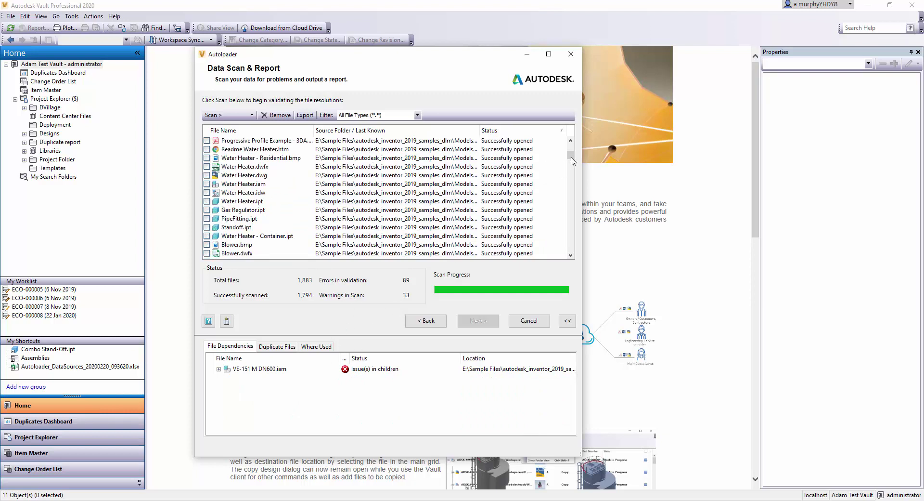
left_click_drag(571, 157, 571, 143)
key("ctrl+a")
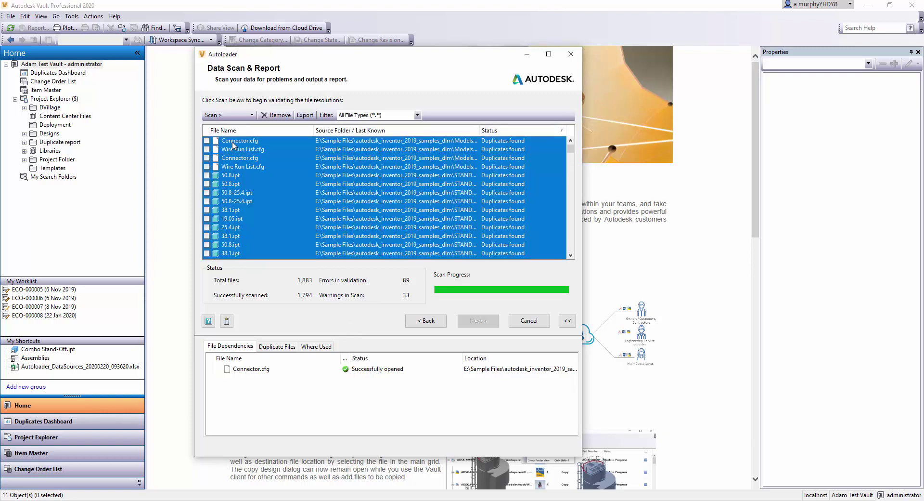
left_click(276, 114)
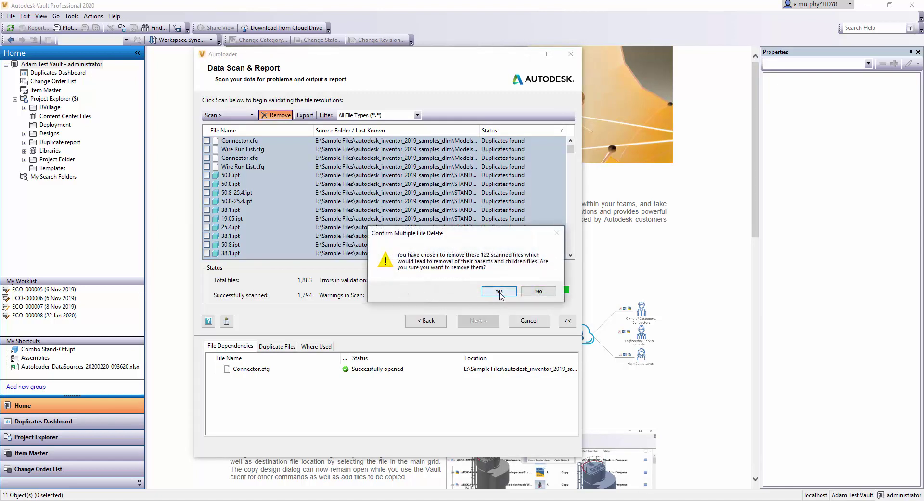
left_click(499, 292)
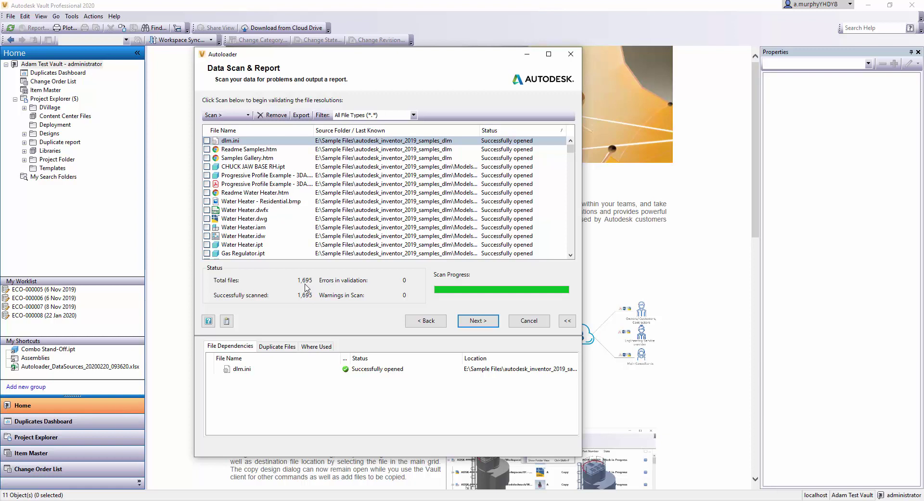
Log into Adam Test Vault to reach the Map Vault Folders page
left_click(479, 320)
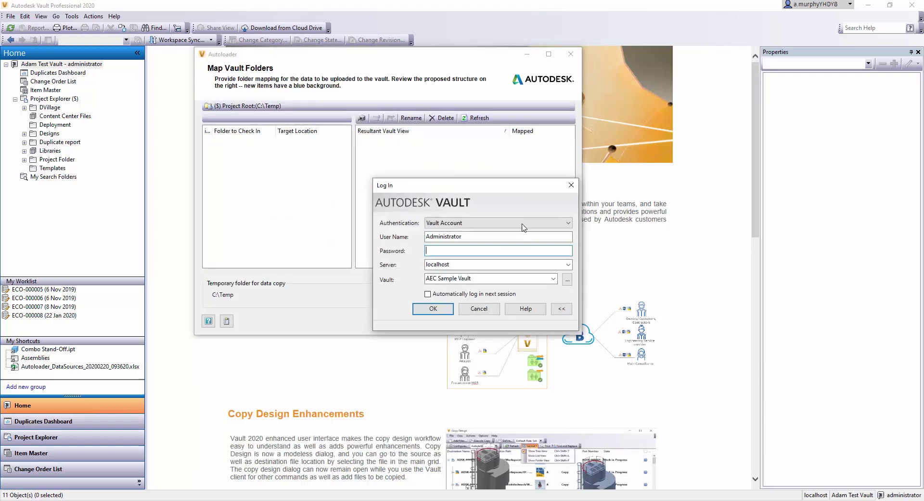
left_click(554, 279)
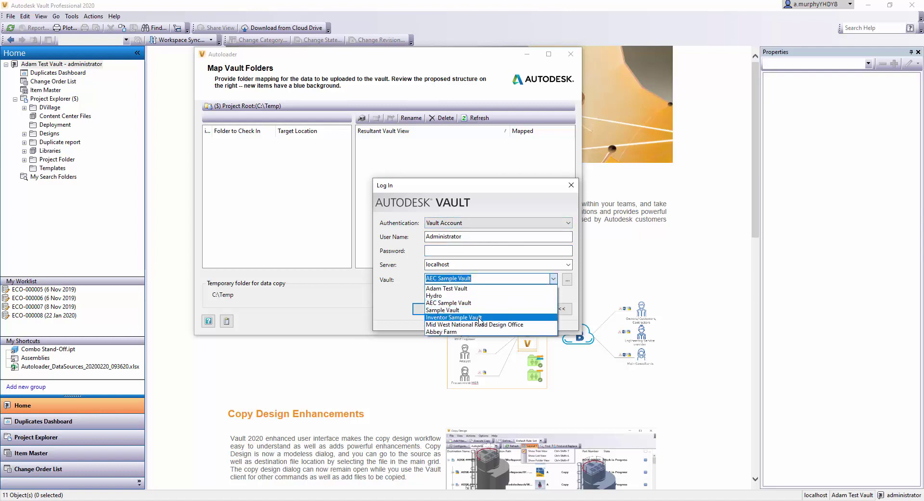
left_click(447, 288)
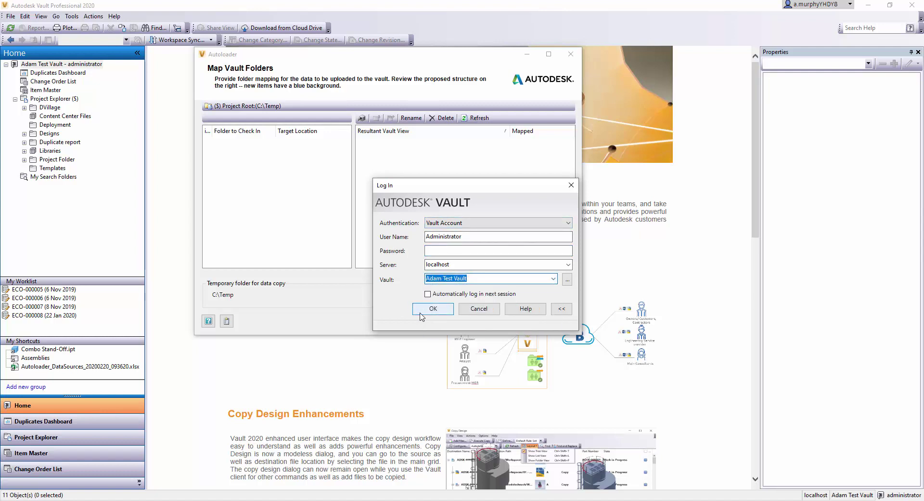
left_click(441, 312)
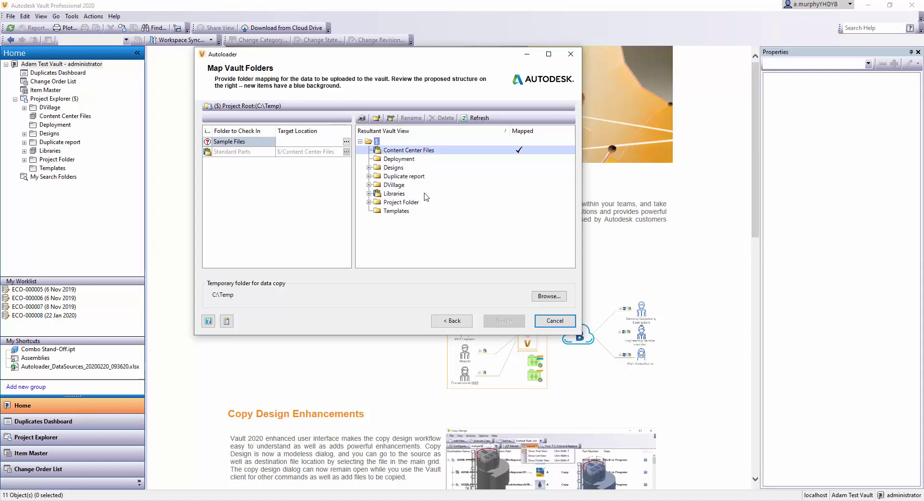
Map Sample Files to $/Designs/Sample Files and check the Standard Parts mapping to $/Content Center Files
left_click(347, 141)
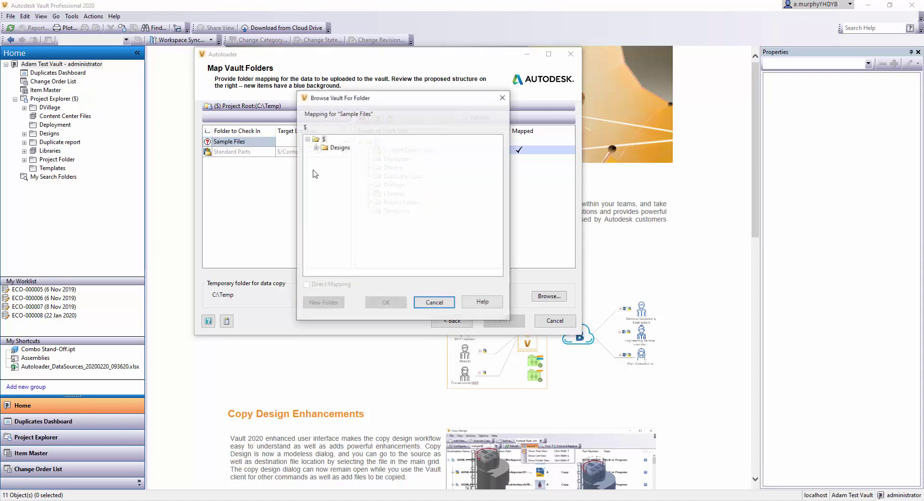
left_click(338, 147)
left_click(385, 303)
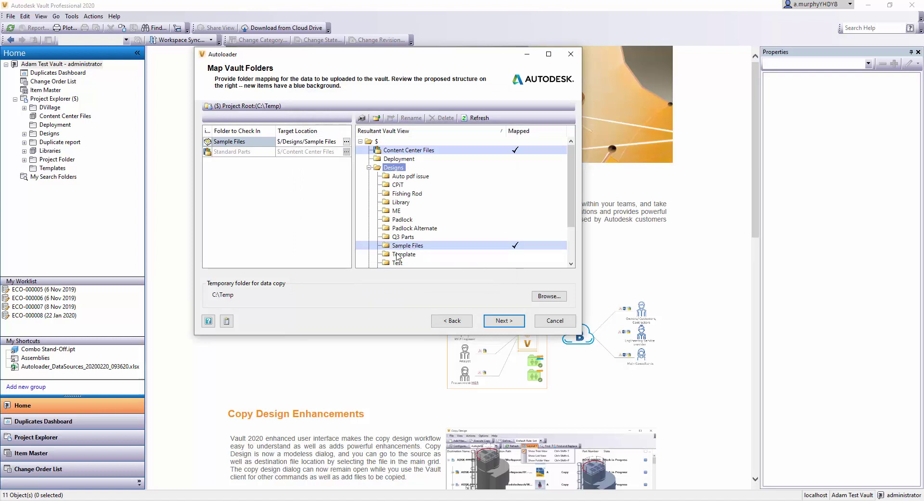
left_click(234, 153)
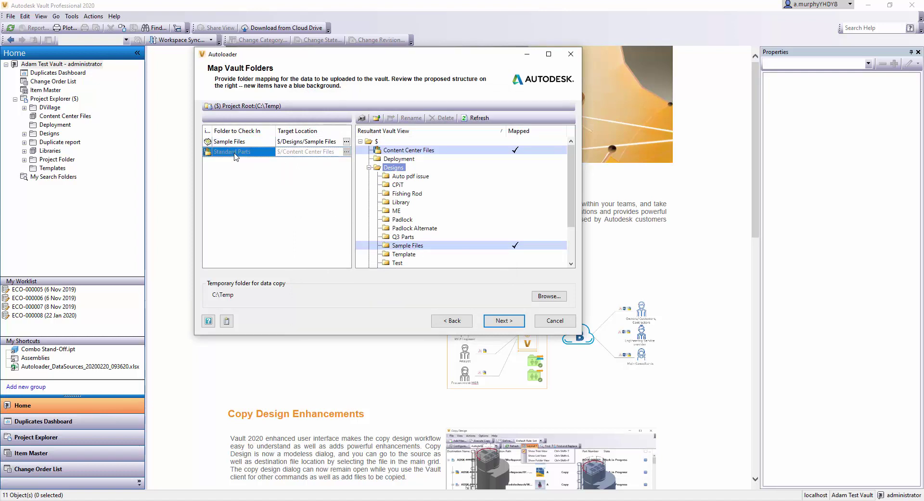
left_click(347, 152)
Run Copy & File Redirection into C:\Temp, then continue to the Specify Data Subsets page
left_click(497, 323)
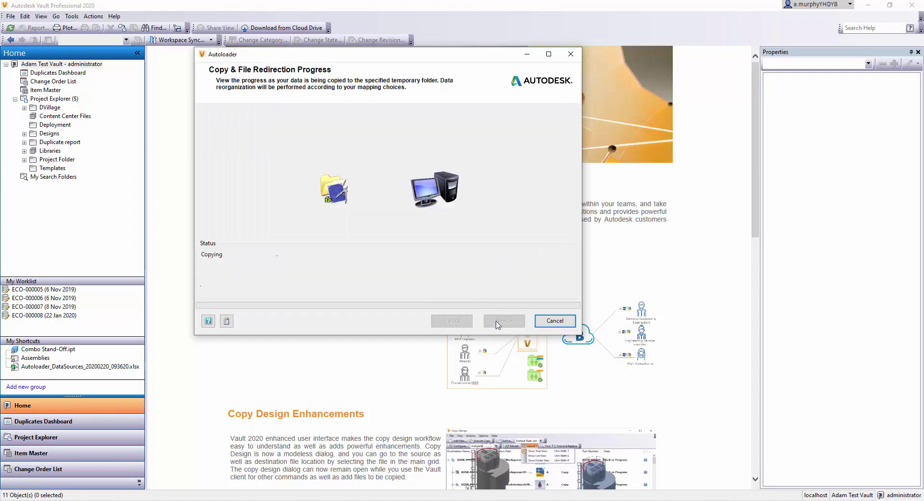
left_click(506, 326)
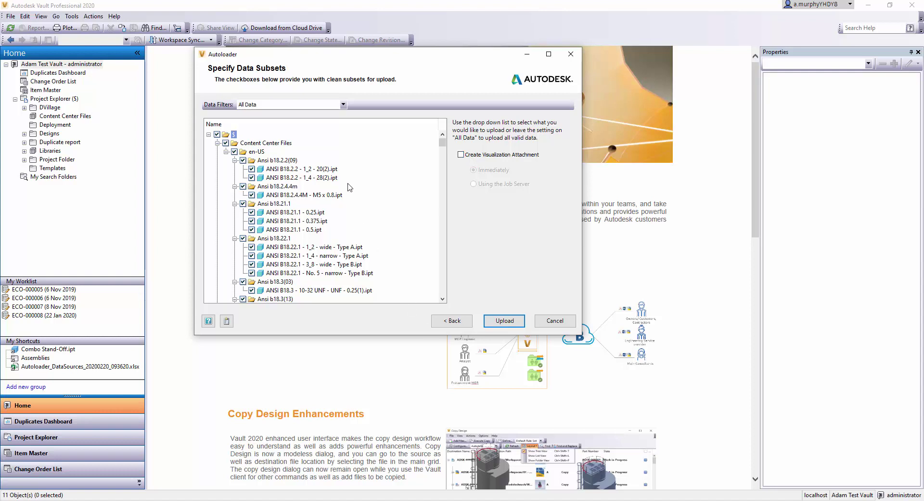
Upload all 1,695 objects to the vault, dismiss the progress report, and exit Autoloader
left_click(501, 323)
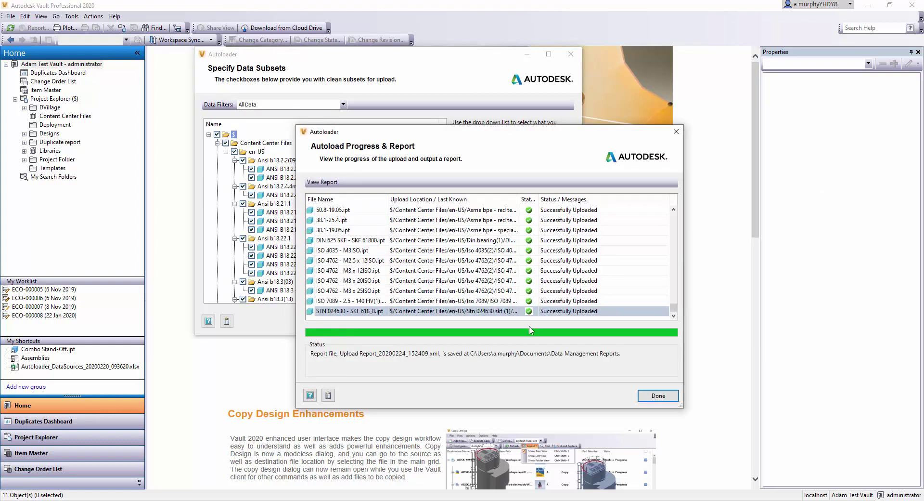
left_click(647, 396)
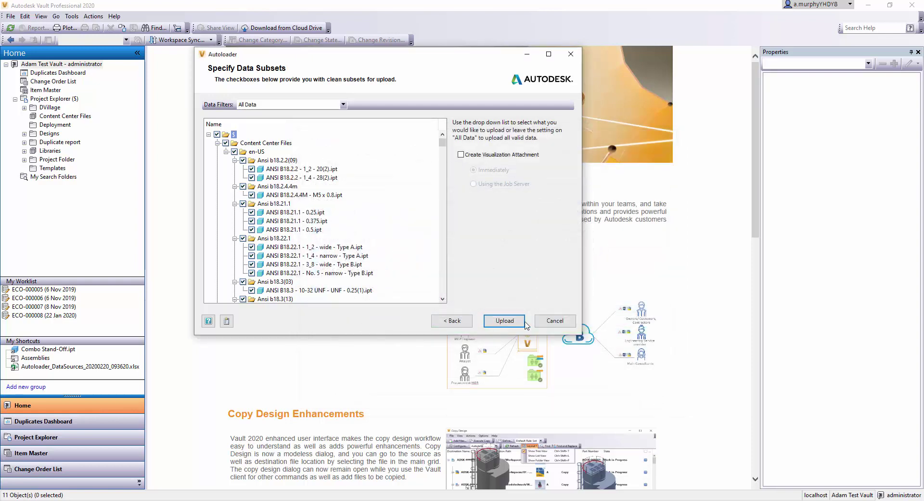
left_click(549, 322)
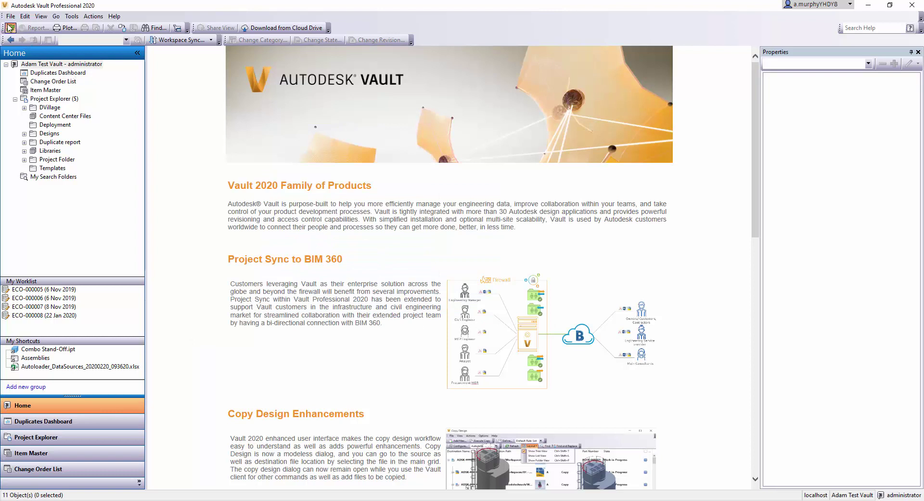
Drill down from Designs > Sample Files through Models > Fabrication to the Design Accelerator folder
left_click(24, 134)
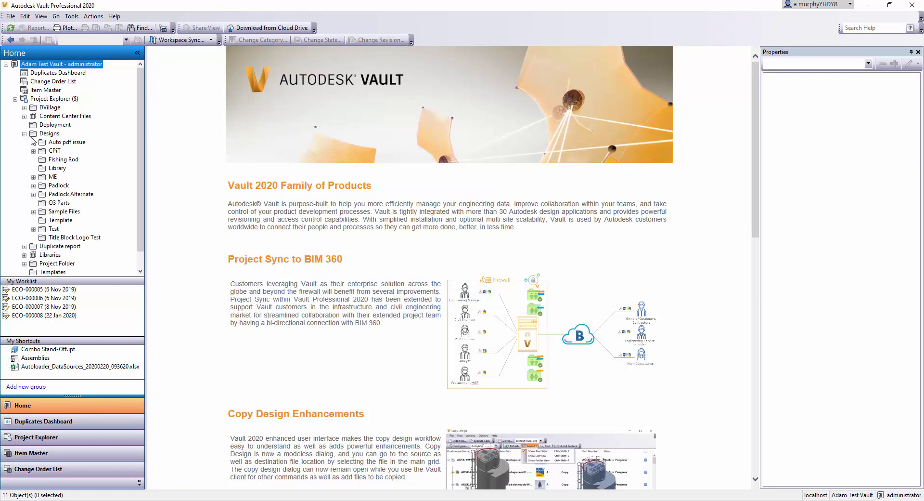
left_click(64, 211)
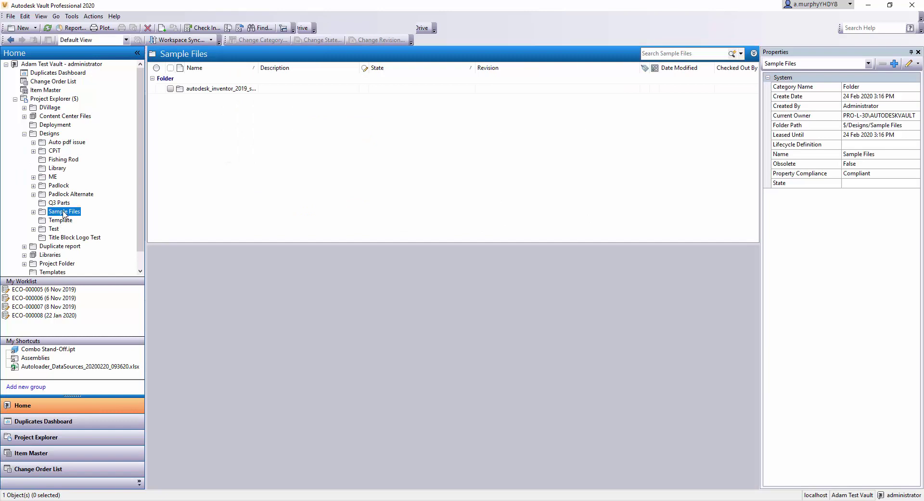
double_click(197, 88)
left_click(198, 89)
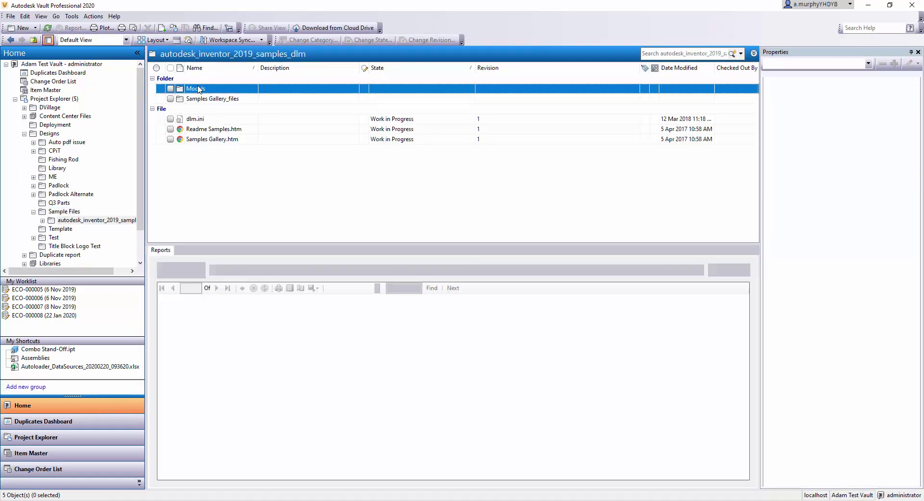
double_click(198, 88)
double_click(198, 129)
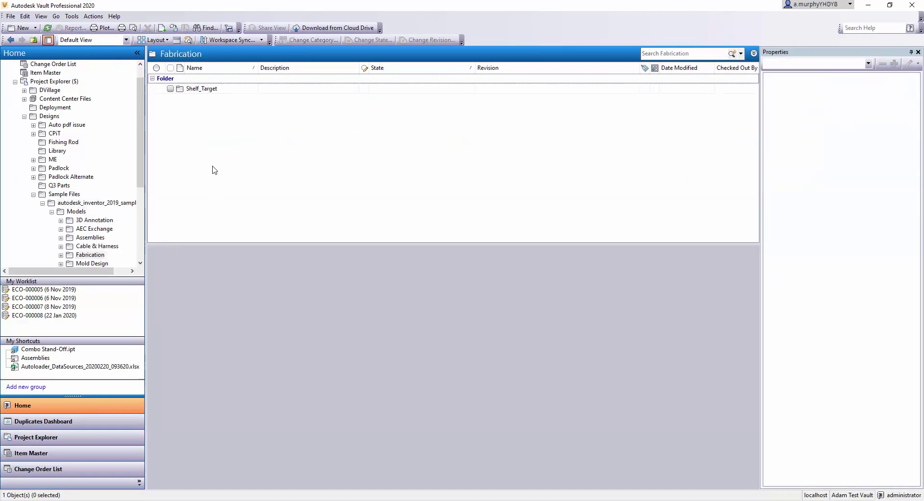
double_click(202, 89)
double_click(203, 89)
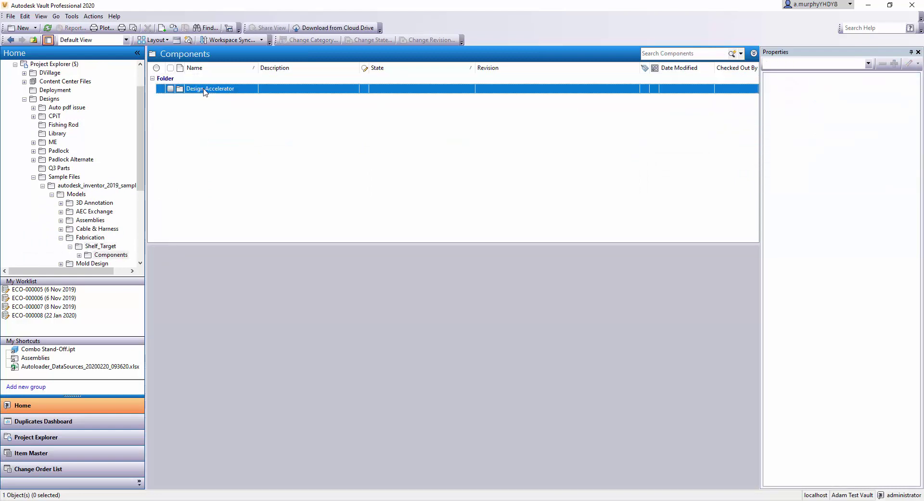
double_click(202, 89)
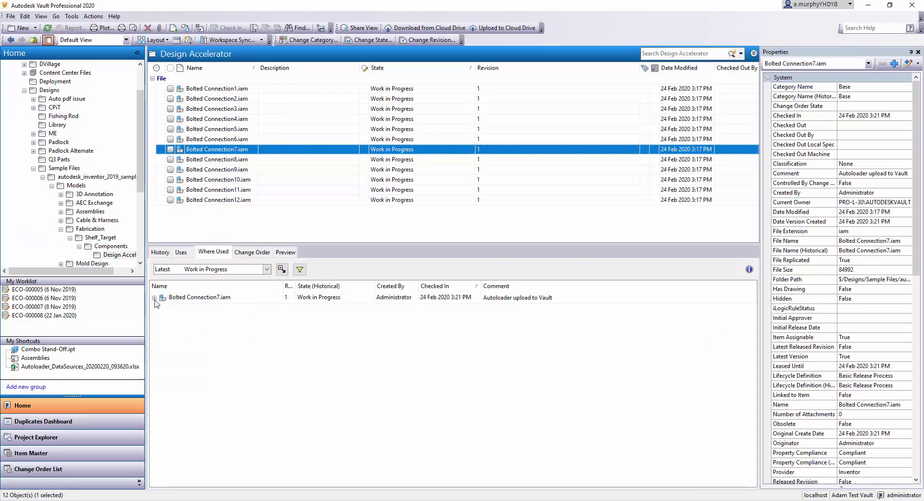
Confirm Bolted Connection7 still uses its ANSI B18.6.3 bolt, then check Bolted Connection4's uses
left_click(154, 298)
left_click(182, 252)
left_click(154, 300)
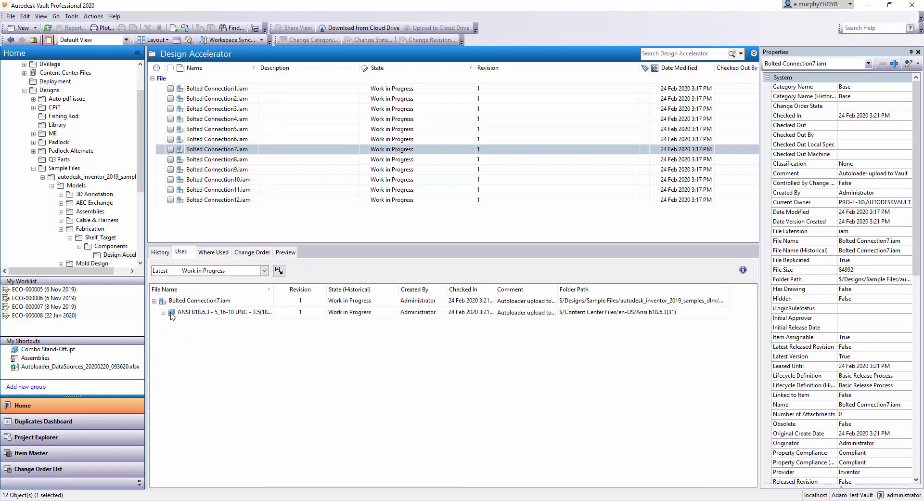
left_click(168, 312)
left_click(206, 312)
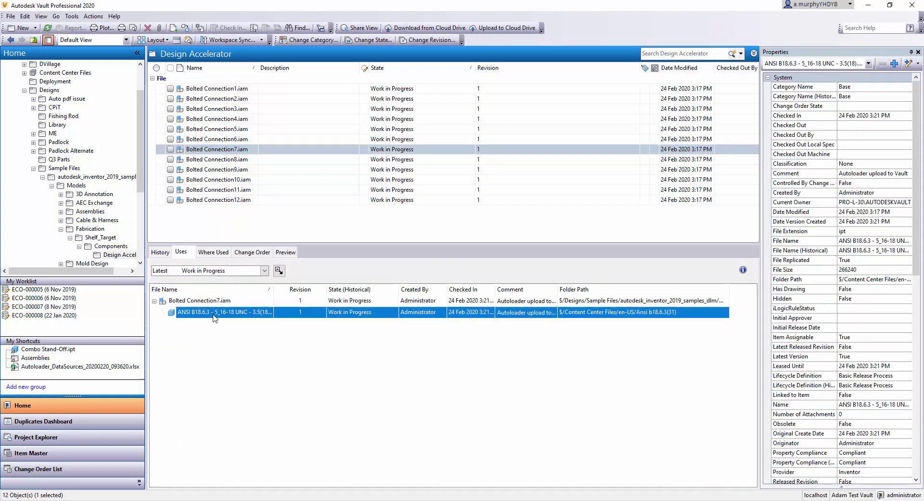
left_click(229, 121)
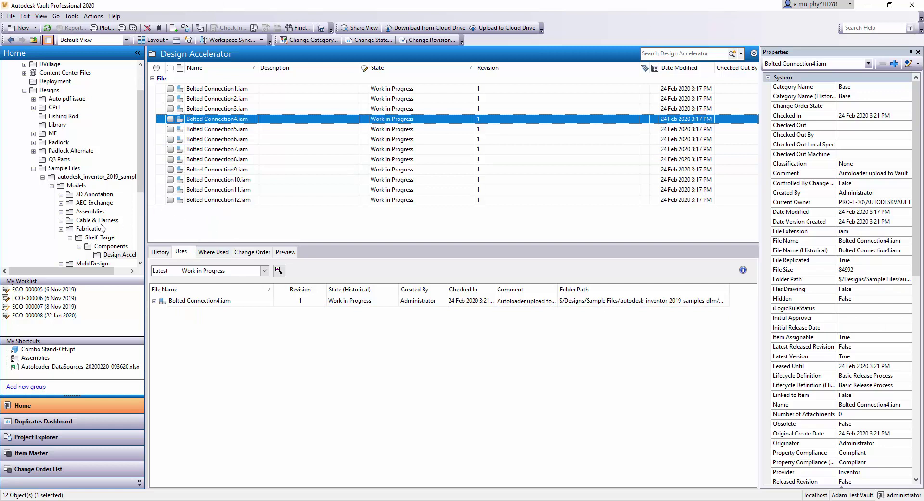
Browse the Sample Files model folders to reach the Sheet Metal folder
left_click(85, 195)
left_click(94, 203)
left_click(90, 229)
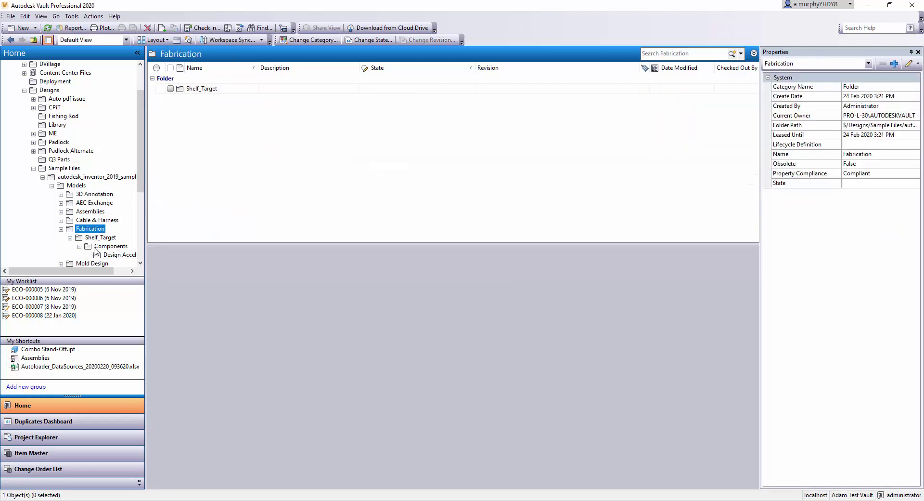
scroll(94, 188, "down", 4)
left_click(92, 177)
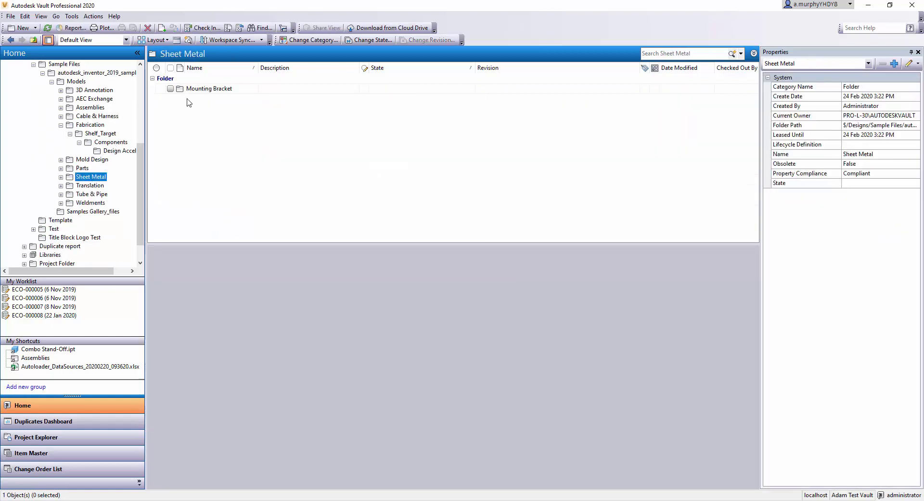